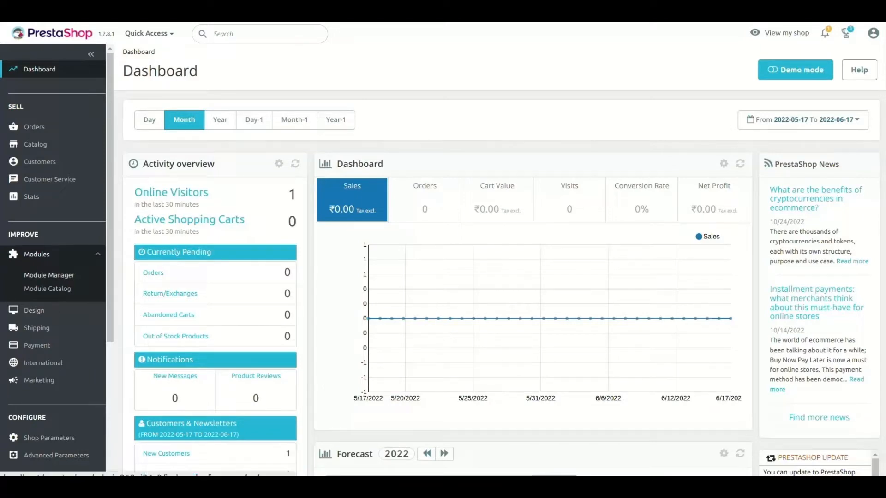
Step: Upload the Quickbooks Online Connector module zip in Module Manager and open its Configure page
{"action": "left_click", "coordinate": [49, 275]}
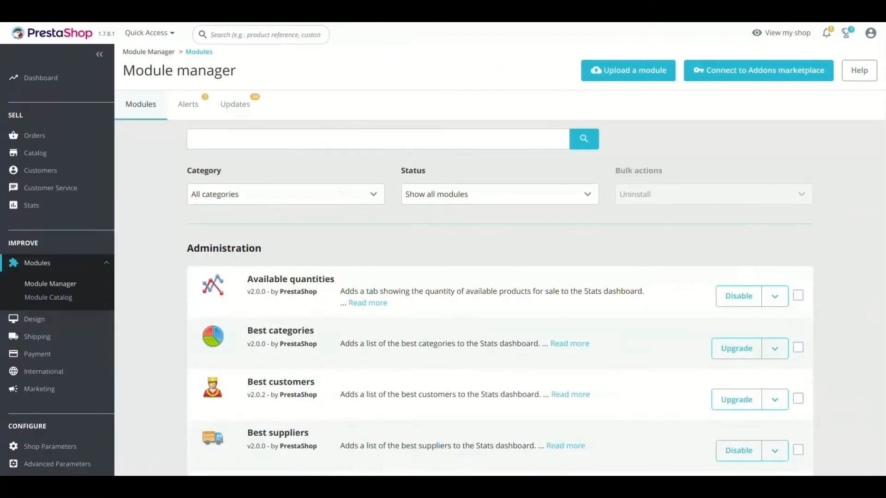
{"action": "left_click", "coordinate": [628, 71]}
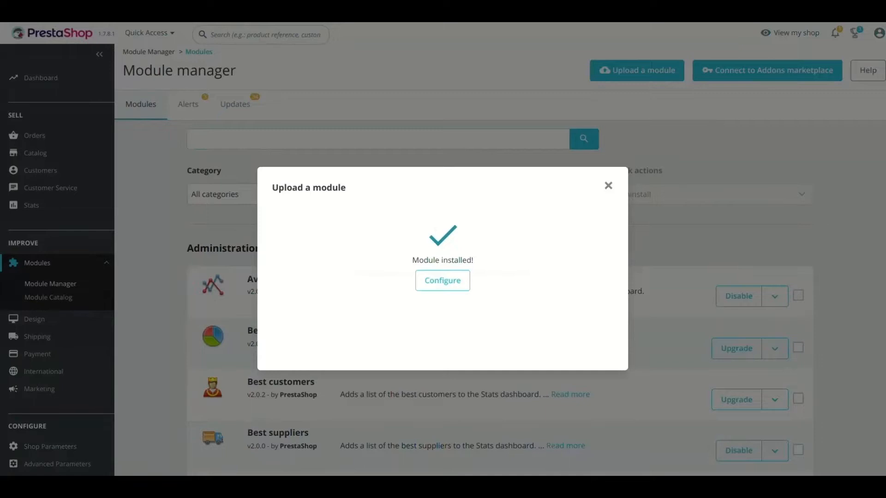
{"action": "left_click", "coordinate": [443, 280]}
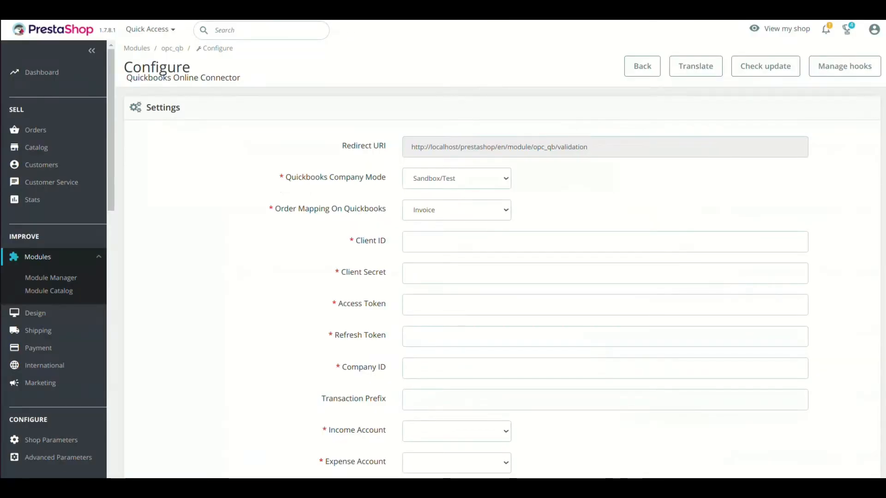
Step: Keep Quickbooks Company Mode at Sandbox/Test and select the full Redirect URI while reviewing the form
{"action": "scroll", "coordinate": [502, 285], "scroll_direction": "down", "scroll_amount": 6}
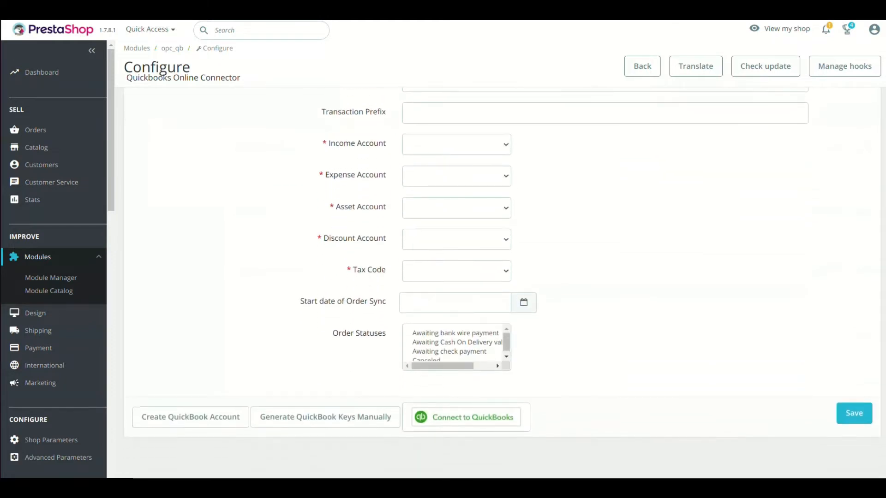
{"action": "scroll", "coordinate": [502, 286], "scroll_direction": "up", "scroll_amount": 6}
{"action": "scroll", "coordinate": [502, 286], "scroll_direction": "up", "scroll_amount": 1}
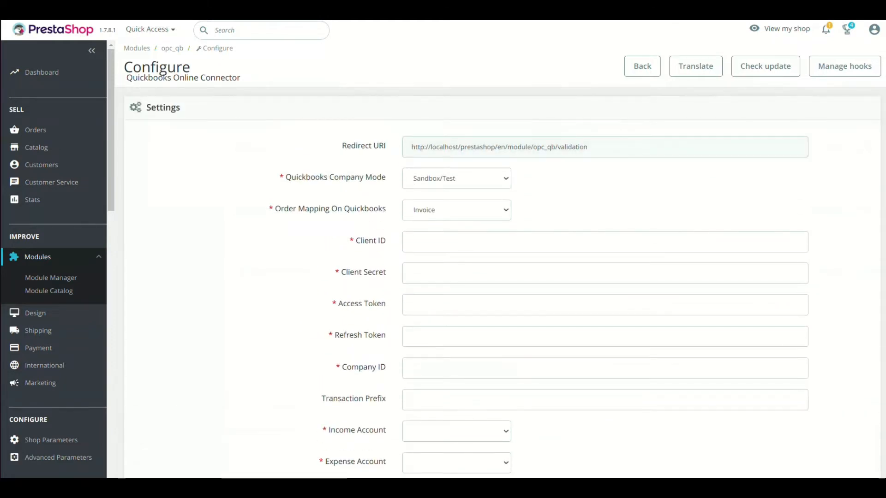
{"action": "left_click", "coordinate": [456, 179]}
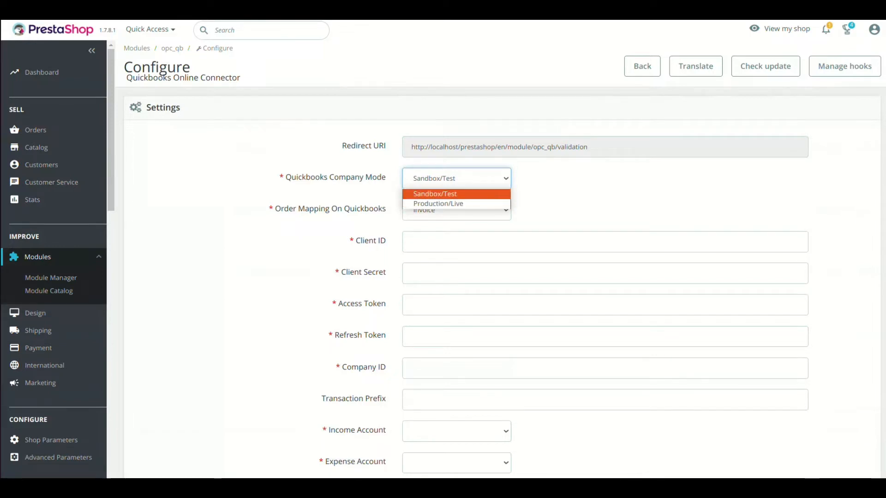
{"action": "left_click", "coordinate": [456, 194]}
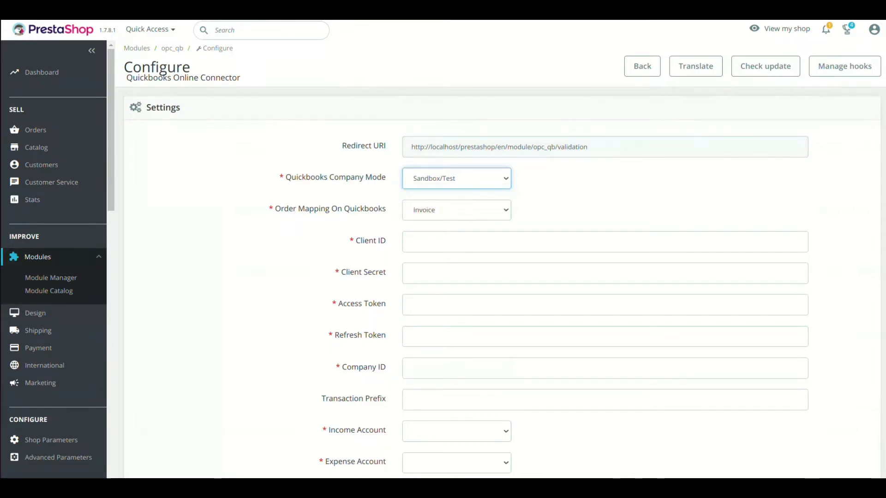
{"action": "triple_click", "coordinate": [499, 147]}
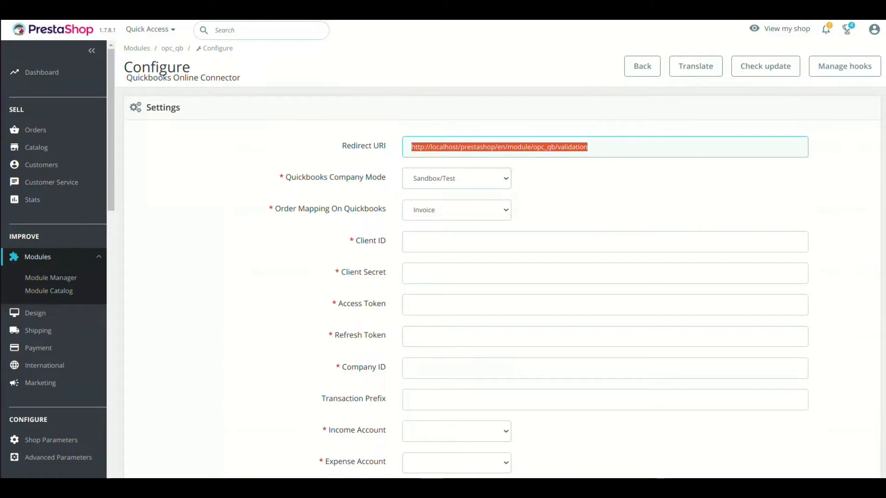
{"action": "scroll", "coordinate": [505, 284], "scroll_direction": "down", "scroll_amount": 6}
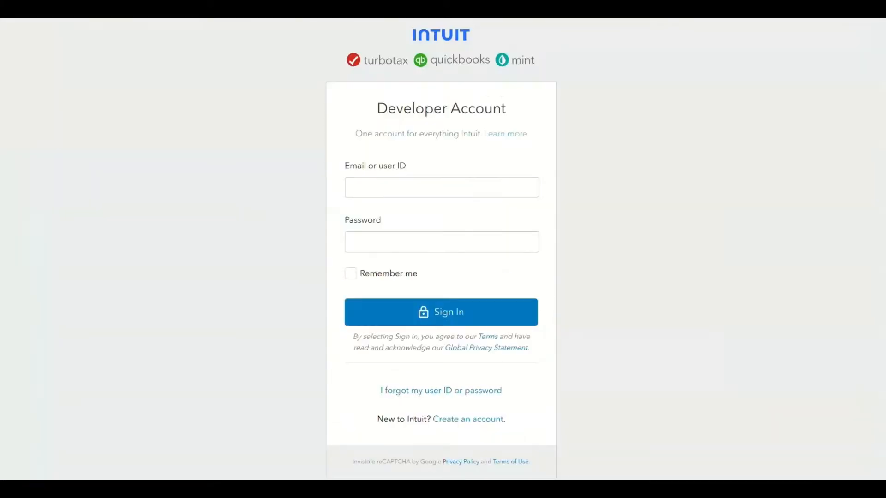
Step: Sign in to the Intuit Developer account using the saved e-mail suggestion
{"action": "left_click", "coordinate": [442, 187]}
{"action": "type", "text": "su"}
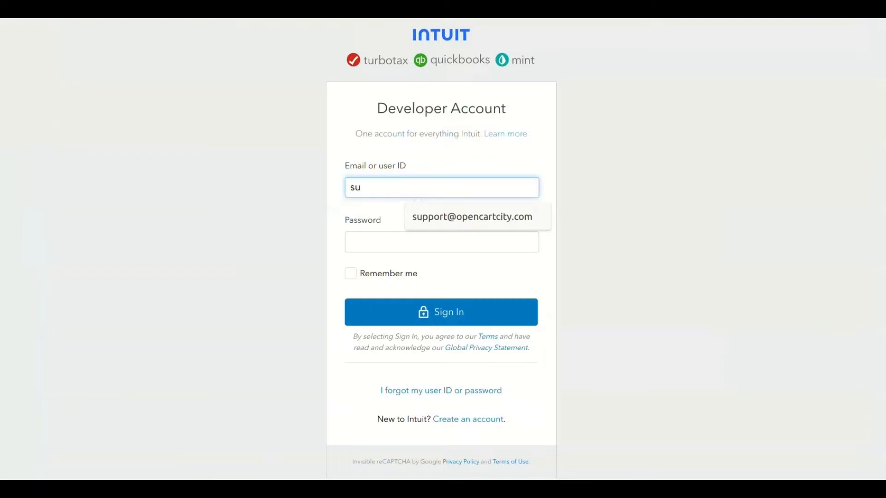
{"action": "key", "text": "Down"}
{"action": "key", "text": "Return"}
{"action": "key", "text": "Tab"}
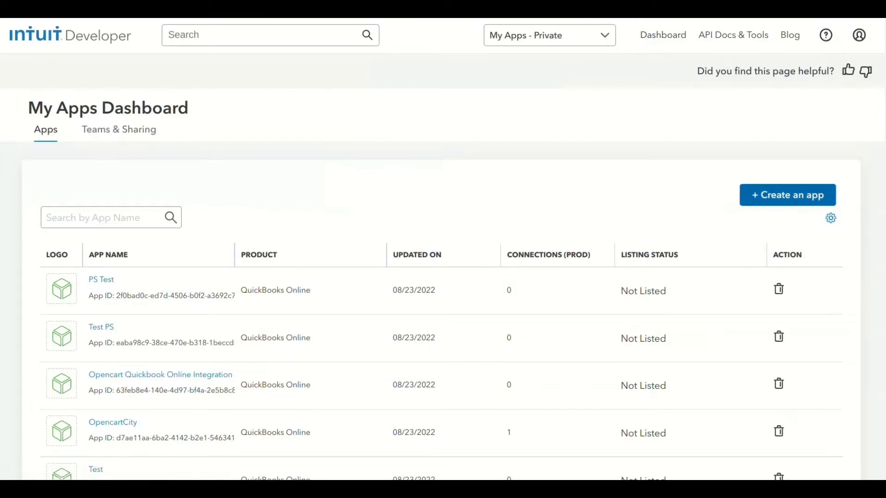
Step: Create a QuickBooks Online app named Magento Connector with the accounting scope
{"action": "left_click", "coordinate": [787, 195]}
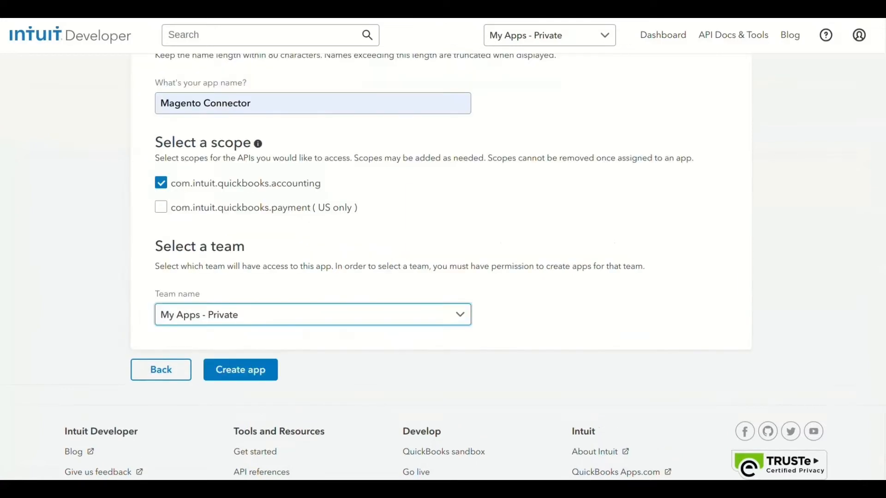
{"action": "scroll", "coordinate": [443, 259], "scroll_direction": "up", "scroll_amount": 2}
{"action": "left_click", "coordinate": [252, 199]}
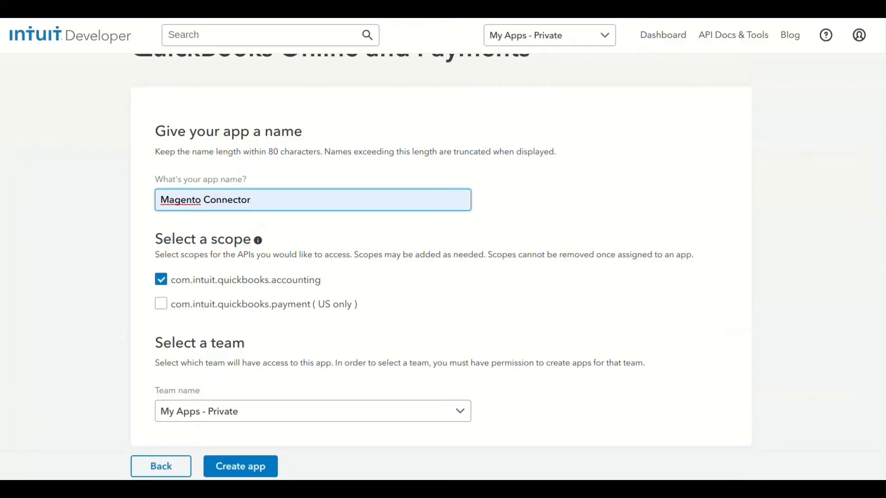
{"action": "scroll", "coordinate": [441, 265], "scroll_direction": "down", "scroll_amount": 1}
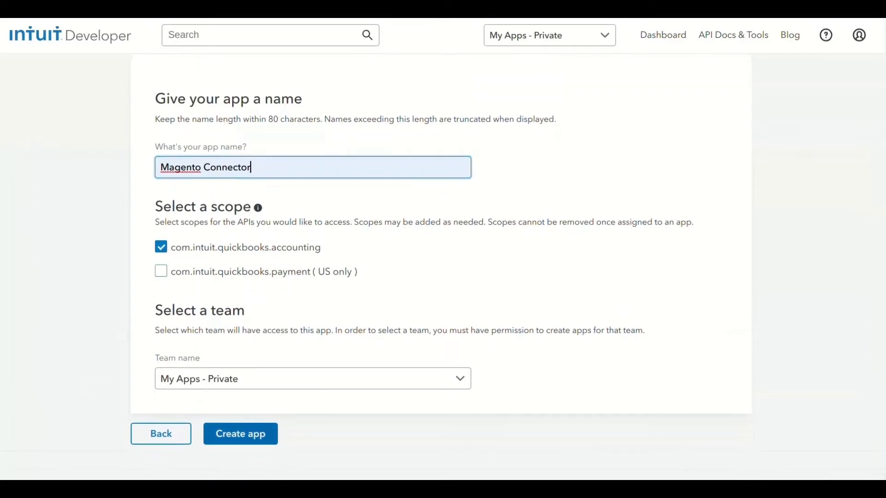
{"action": "left_click", "coordinate": [241, 434]}
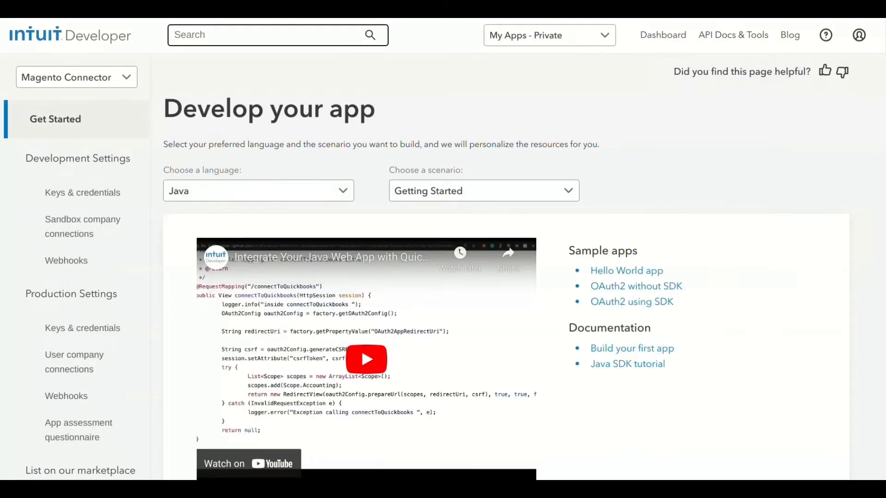
Step: Open Magento Connector's Keys & credentials, review the redirect URIs and copy the Client ID
{"action": "left_click", "coordinate": [83, 193]}
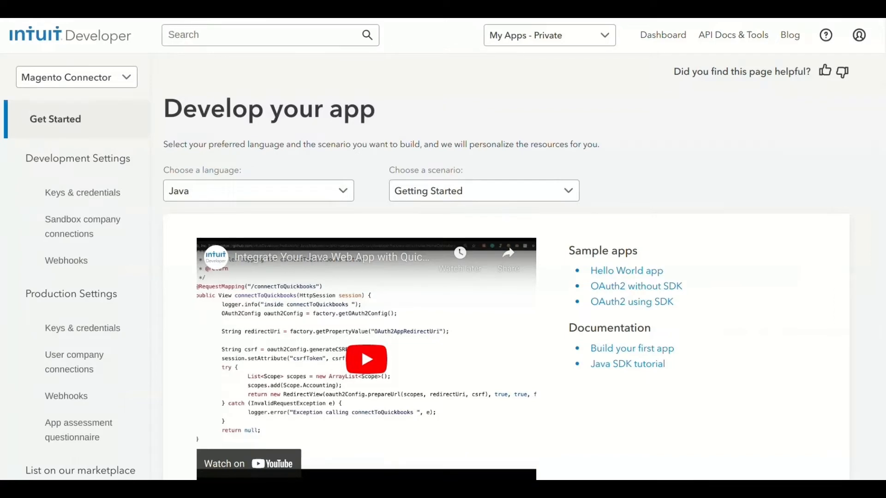
{"action": "scroll", "coordinate": [506, 264], "scroll_direction": "down", "scroll_amount": 3}
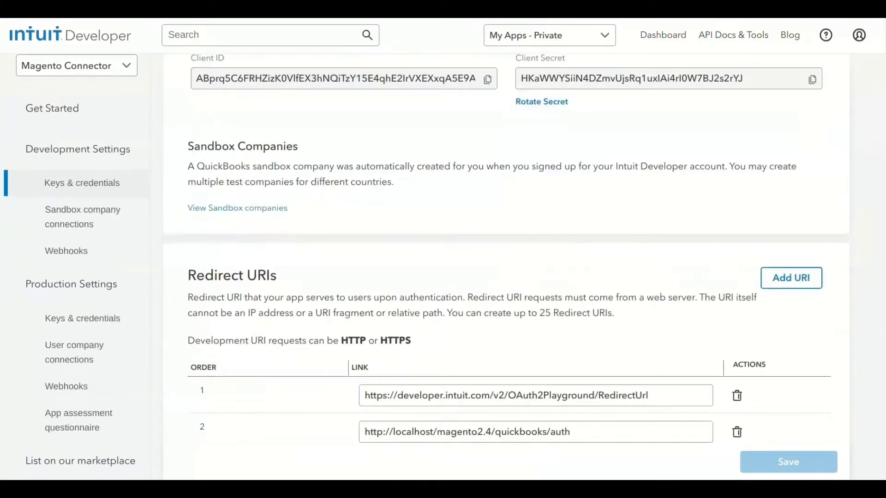
{"action": "scroll", "coordinate": [506, 264], "scroll_direction": "down", "scroll_amount": 2}
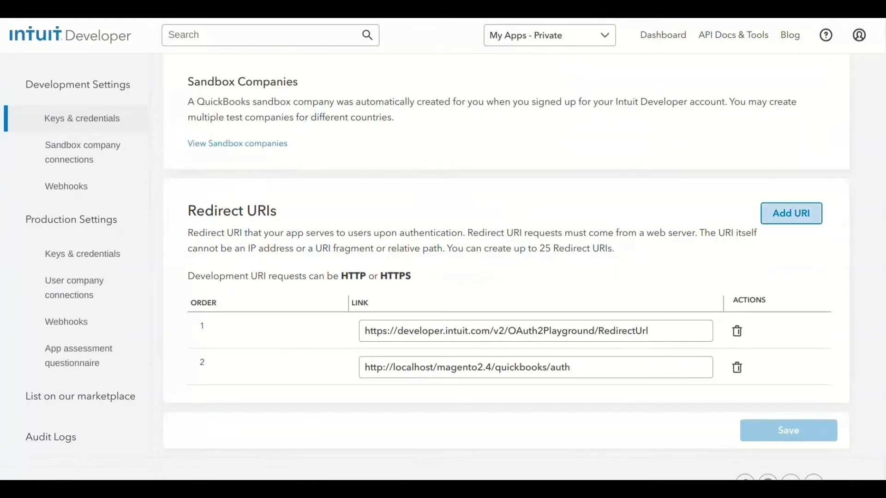
{"action": "left_click", "coordinate": [493, 367]}
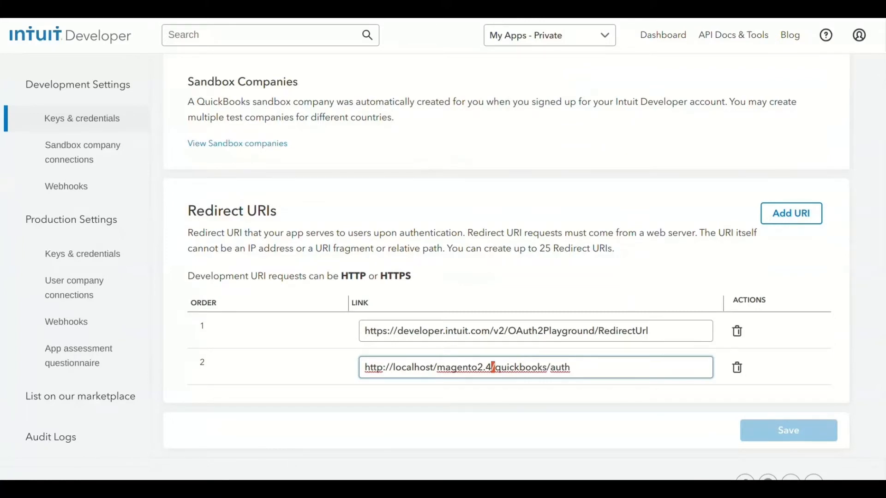
{"action": "scroll", "coordinate": [493, 367], "scroll_direction": "up", "scroll_amount": 5}
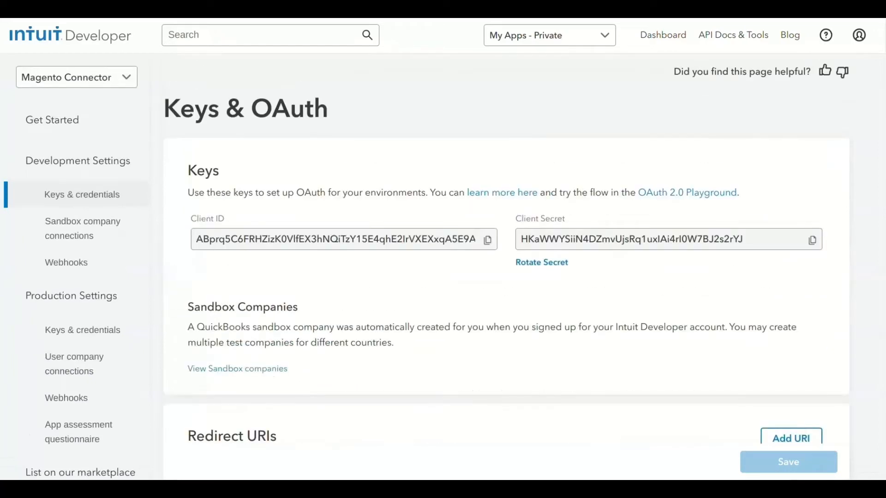
{"action": "left_click", "coordinate": [488, 240]}
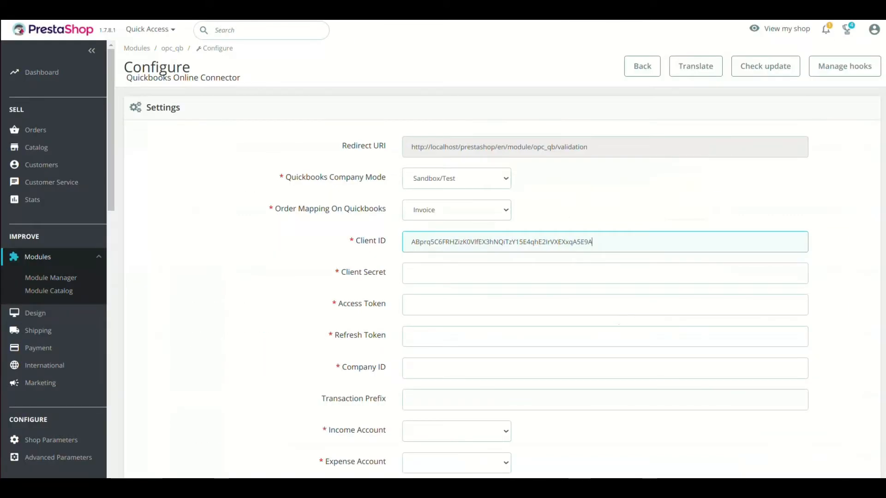
Step: Paste the copied Client Secret into the PrestaShop connector form
{"action": "left_click", "coordinate": [413, 274]}
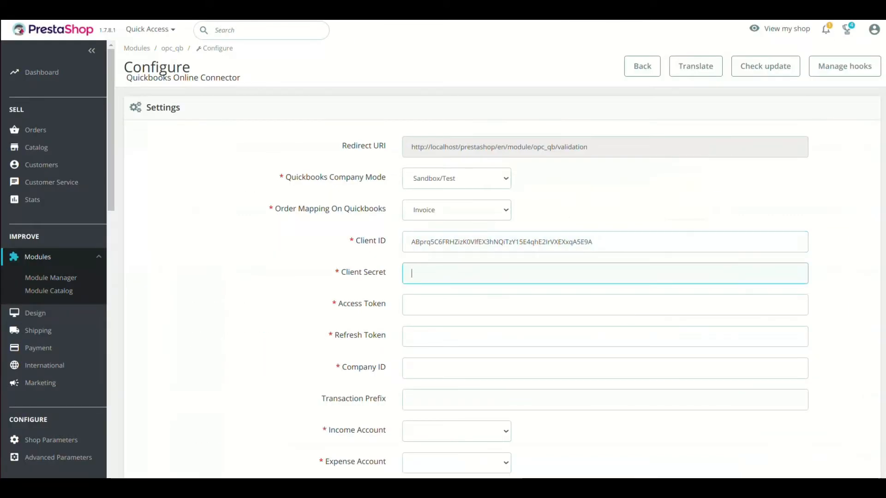
{"action": "key", "text": "ctrl+v"}
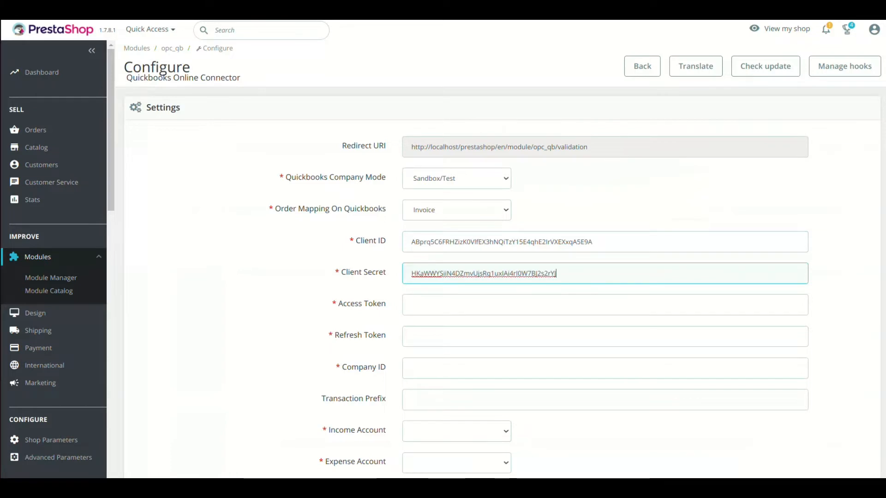
{"action": "scroll", "coordinate": [503, 277], "scroll_direction": "down", "scroll_amount": 1}
{"action": "left_click", "coordinate": [415, 272]}
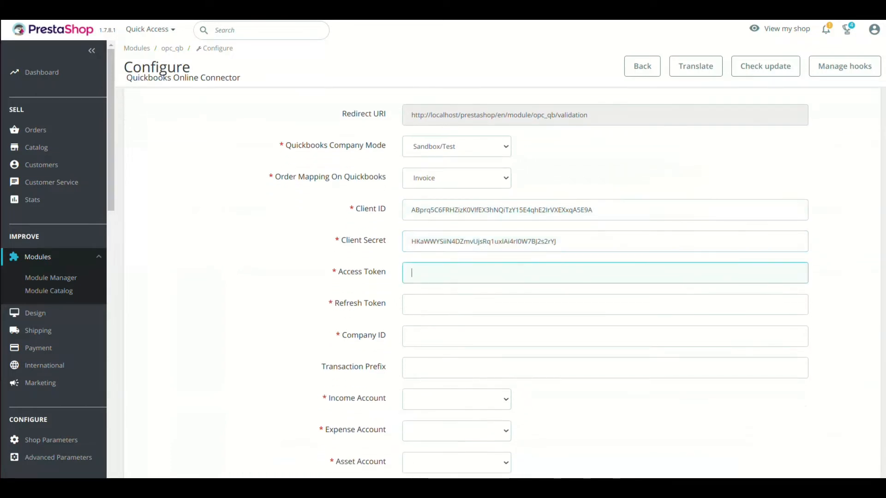
{"action": "type", "text": "test"}
{"action": "key", "text": "Tab"}
{"action": "type", "text": "test"}
{"action": "key", "text": "Tab"}
{"action": "type", "text": "ests"}
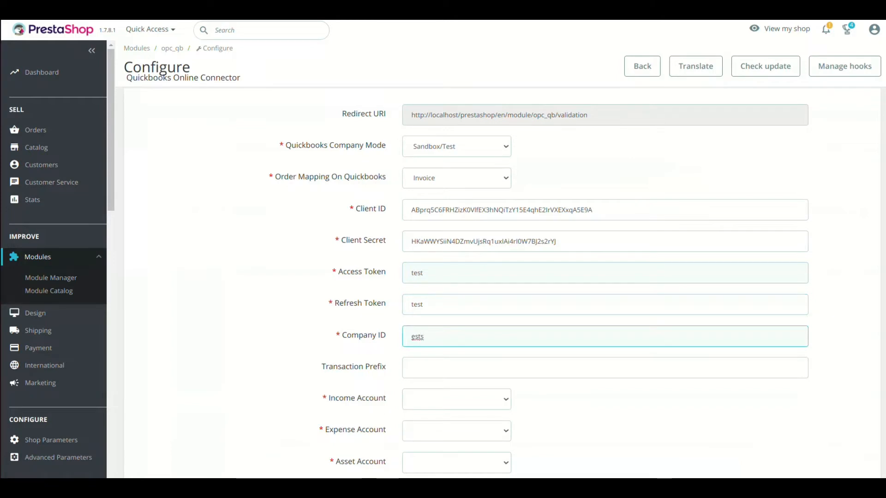
{"action": "scroll", "coordinate": [502, 277], "scroll_direction": "down", "scroll_amount": 5}
{"action": "left_click", "coordinate": [854, 443]}
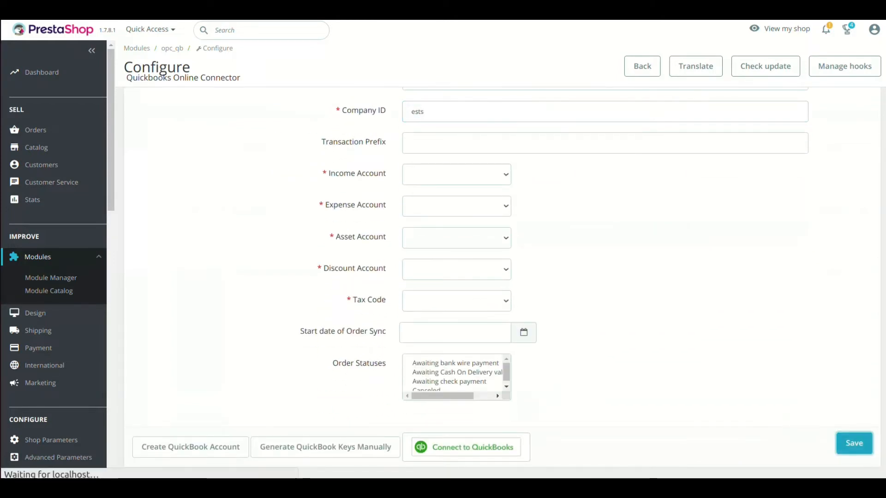
{"action": "scroll", "coordinate": [853, 443], "scroll_direction": "down", "scroll_amount": 1}
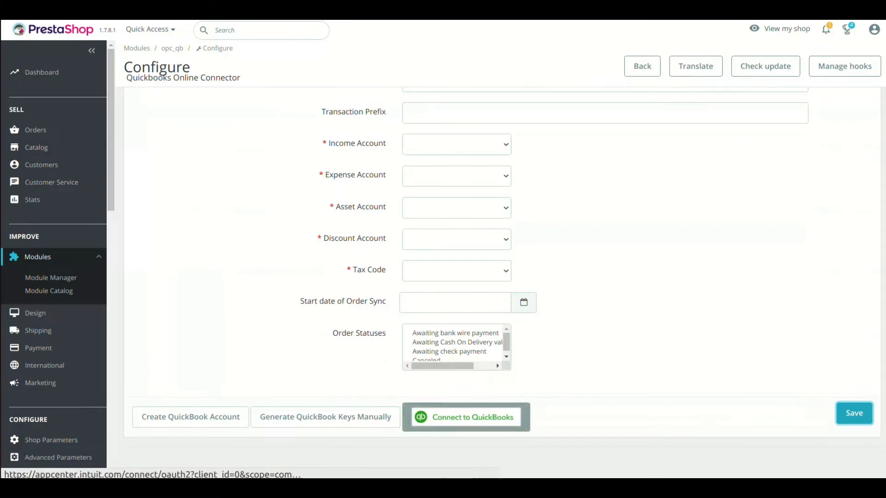
Step: Connect the module to QuickBooks, authorising the Sandbox Company_US_1 company
{"action": "left_click", "coordinate": [466, 417]}
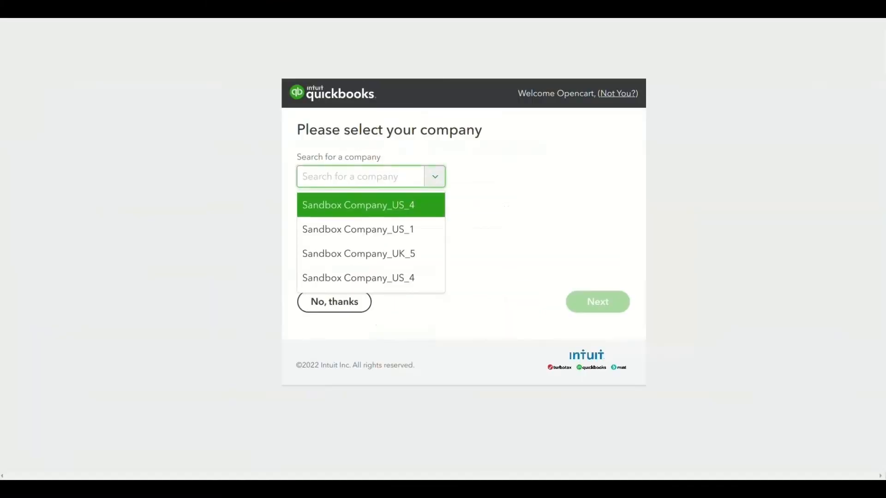
{"action": "left_click", "coordinate": [371, 229]}
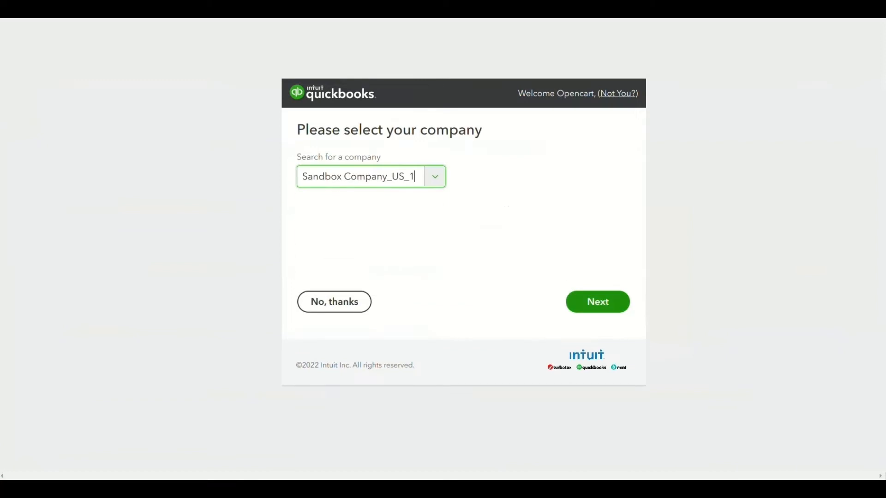
{"action": "left_click", "coordinate": [597, 301]}
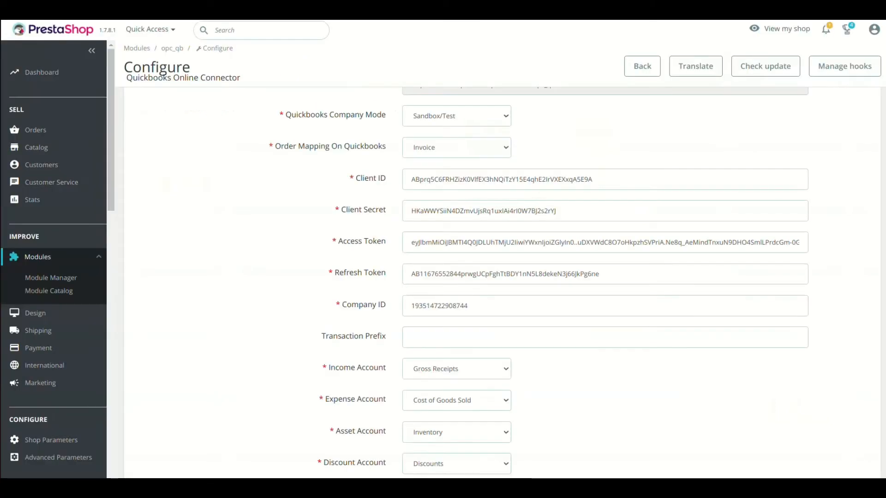
Step: Check the returned tokens and Company ID, then set Order Mapping On Quickbooks to SalesReceipt
{"action": "triple_click", "coordinate": [493, 242]}
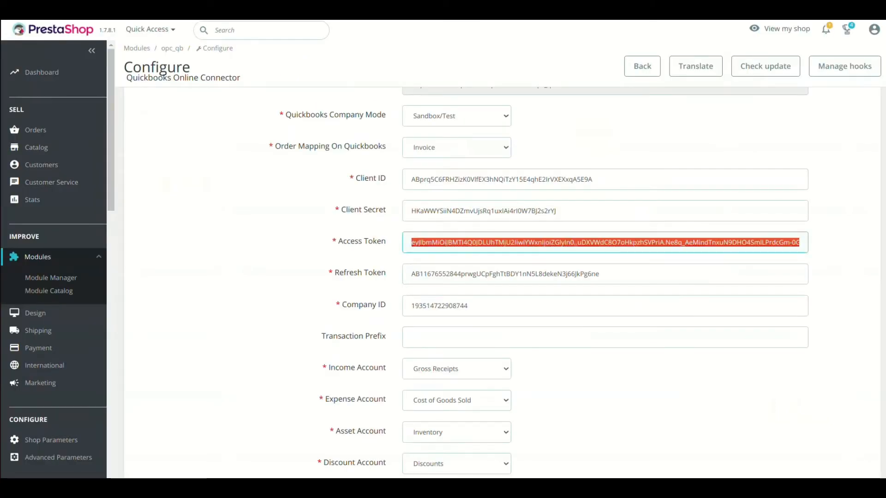
{"action": "triple_click", "coordinate": [493, 274]}
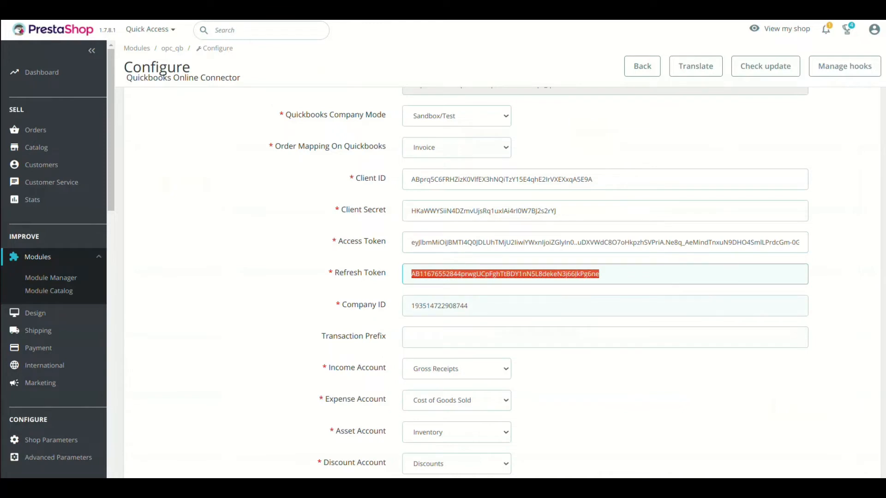
{"action": "triple_click", "coordinate": [440, 305]}
{"action": "triple_click", "coordinate": [493, 274]}
{"action": "double_click", "coordinate": [438, 242]}
{"action": "left_click", "coordinate": [434, 210]}
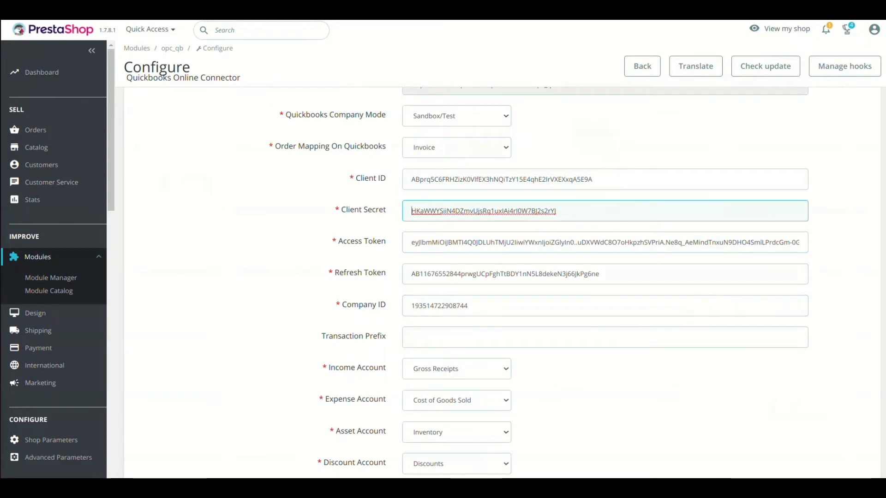
{"action": "left_click", "coordinate": [456, 147]}
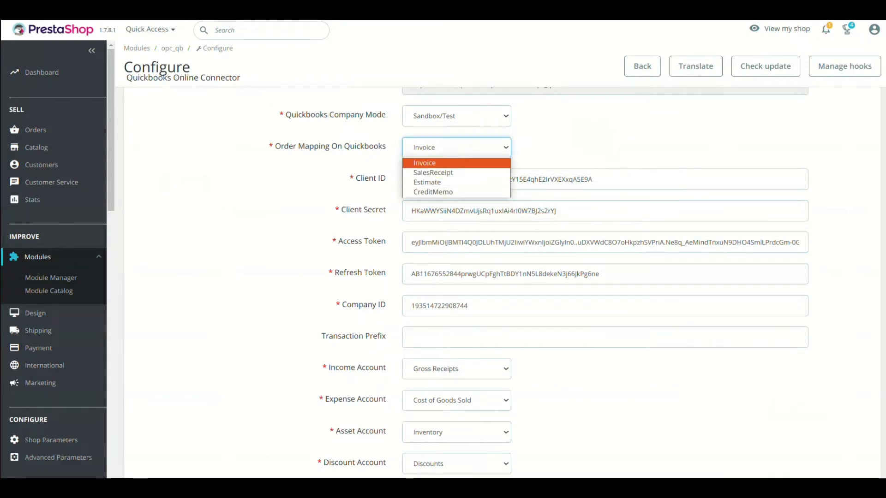
{"action": "left_click", "coordinate": [433, 173]}
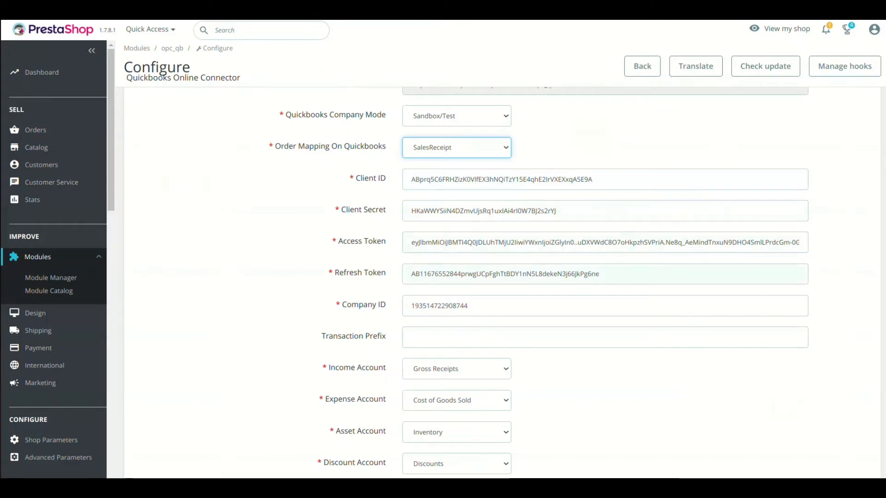
Step: Set Transaction Prefix to 'PS-' and Income Account to Sales
{"action": "left_click", "coordinate": [508, 337]}
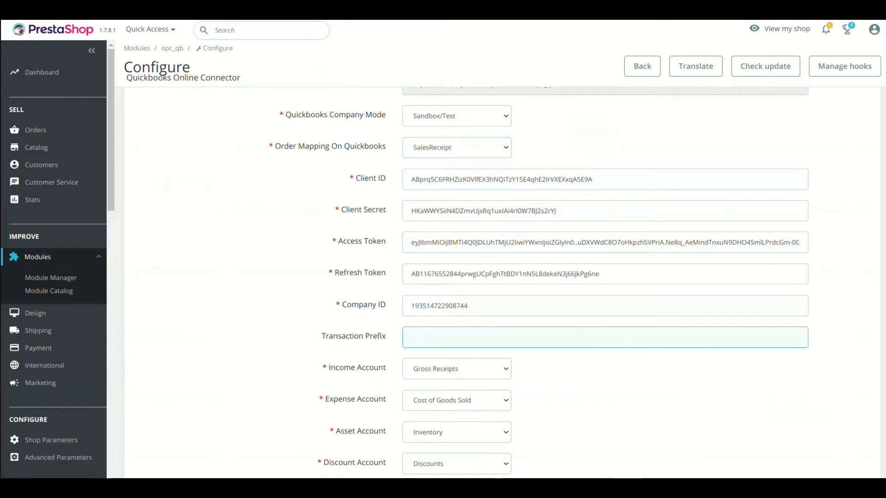
{"action": "type", "text": "PS"}
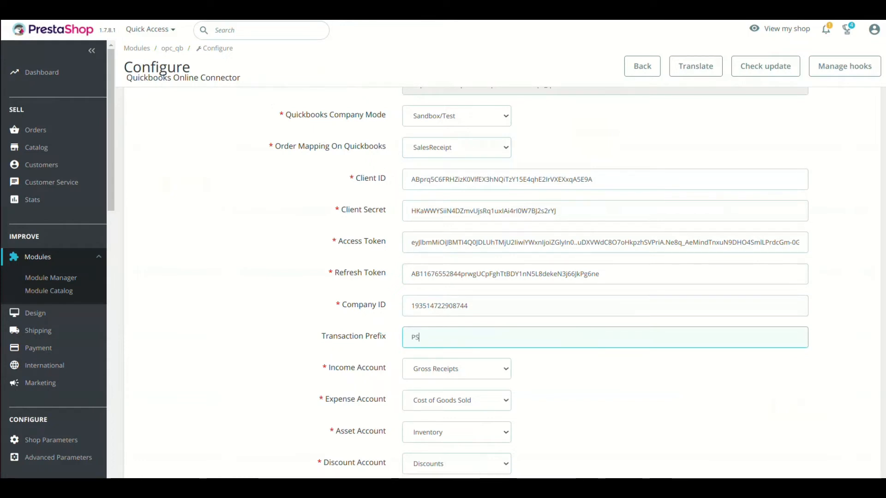
{"action": "type", "text": "-"}
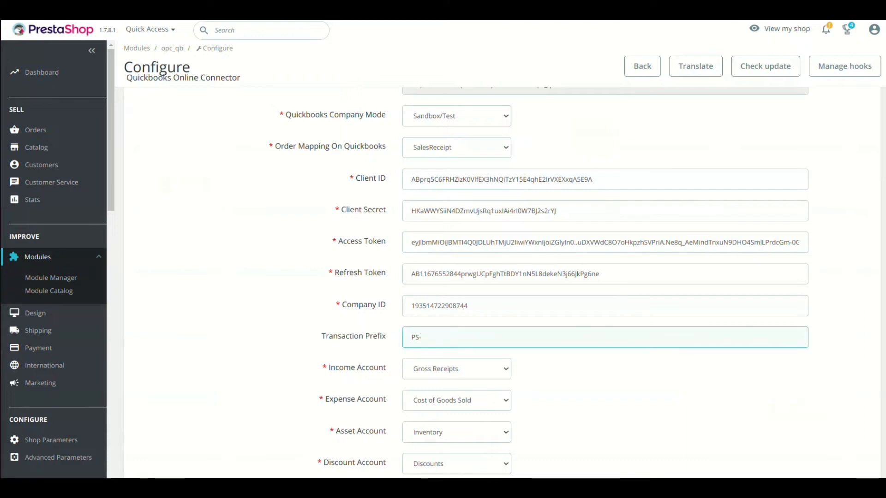
{"action": "scroll", "coordinate": [456, 304], "scroll_direction": "down", "scroll_amount": 2}
{"action": "left_click", "coordinate": [456, 305]}
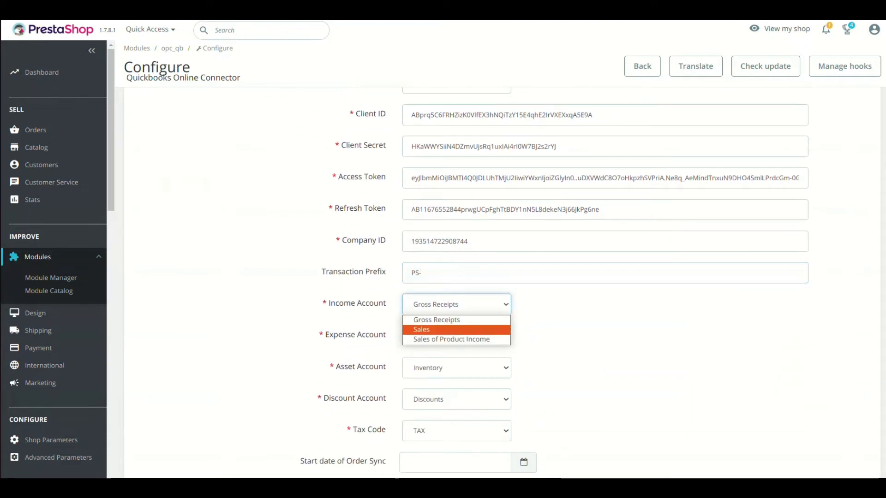
{"action": "left_click", "coordinate": [457, 329]}
Step: Keep Cost of Goods Sold, Inventory, Discounts and tax code TAX for the remaining accounts
{"action": "scroll", "coordinate": [456, 323], "scroll_direction": "down", "scroll_amount": 1}
{"action": "left_click", "coordinate": [456, 304]}
{"action": "left_click", "coordinate": [456, 304]}
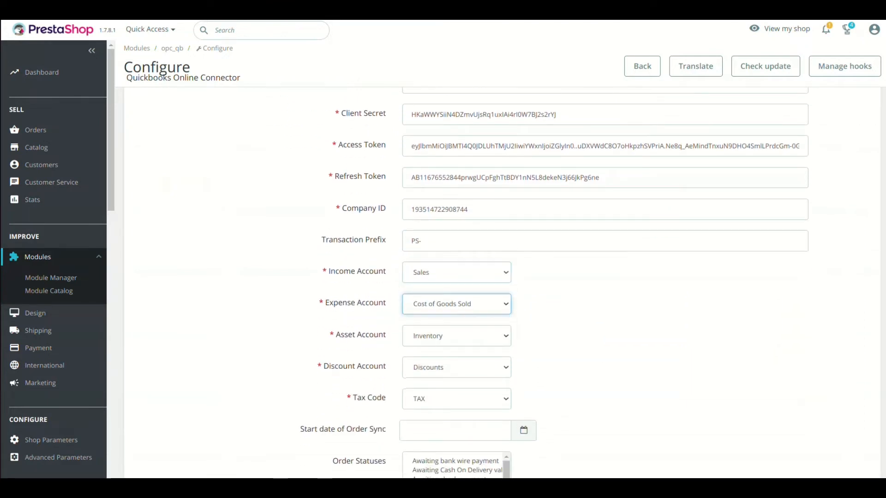
{"action": "left_click", "coordinate": [456, 336]}
{"action": "left_click", "coordinate": [443, 347]}
{"action": "left_click", "coordinate": [456, 367]}
{"action": "left_click", "coordinate": [456, 382]}
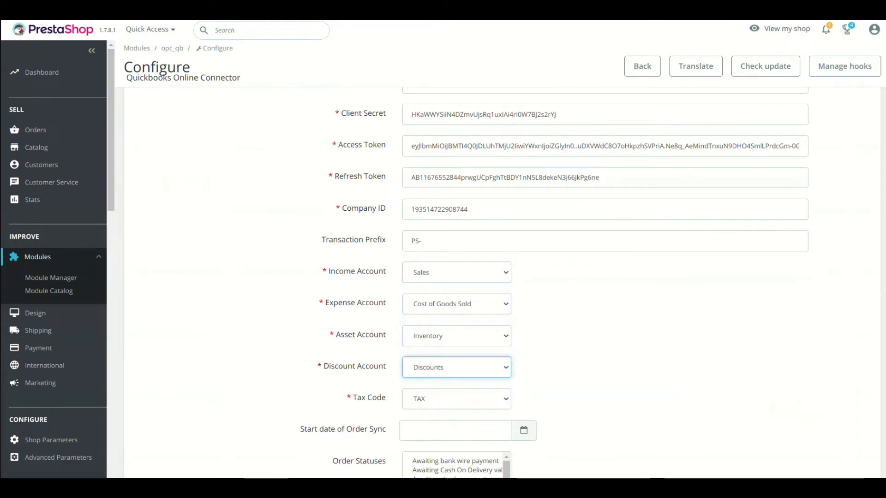
{"action": "left_click", "coordinate": [456, 399]}
{"action": "left_click", "coordinate": [457, 414]}
{"action": "scroll", "coordinate": [456, 277], "scroll_direction": "down", "scroll_amount": 3}
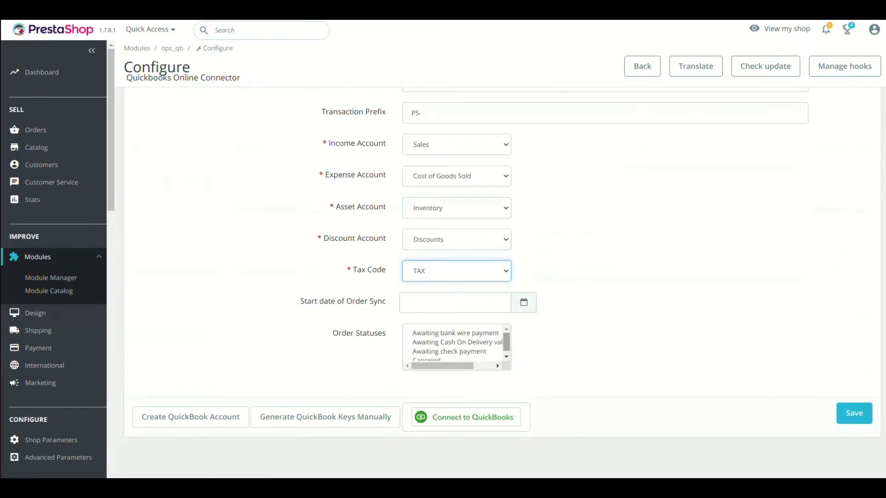
{"action": "scroll", "coordinate": [457, 276], "scroll_direction": "up", "scroll_amount": 2}
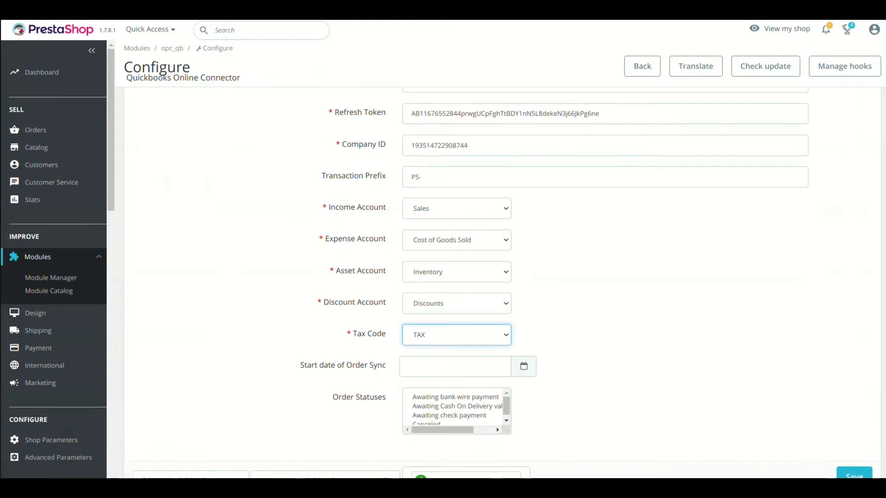
{"action": "left_click", "coordinate": [456, 208]}
{"action": "left_click", "coordinate": [456, 209]}
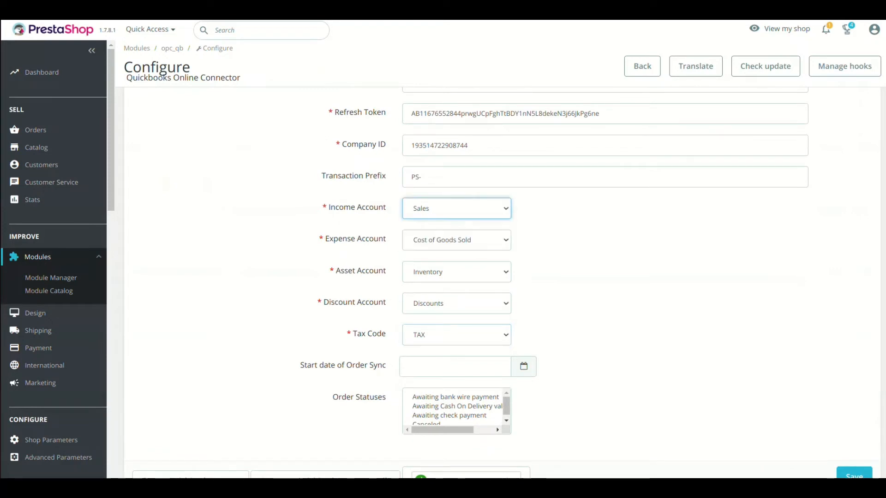
{"action": "left_click", "coordinate": [456, 240]}
{"action": "left_click", "coordinate": [456, 240]}
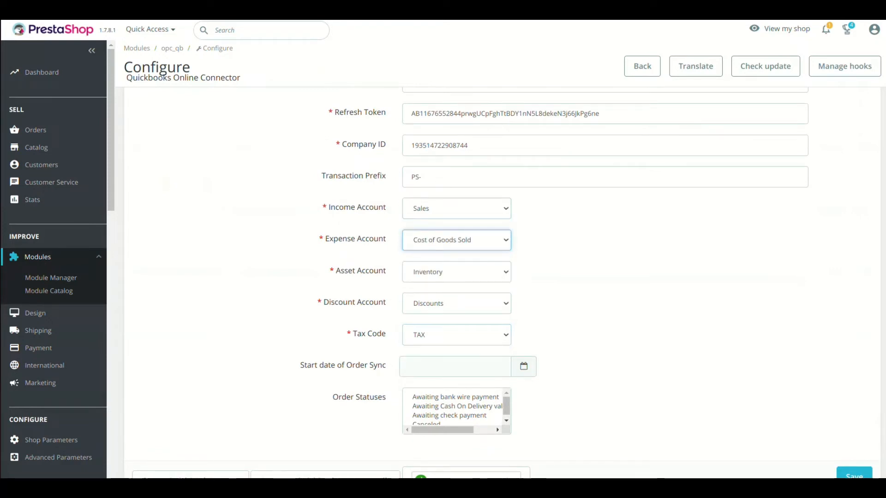
{"action": "left_click", "coordinate": [455, 367]}
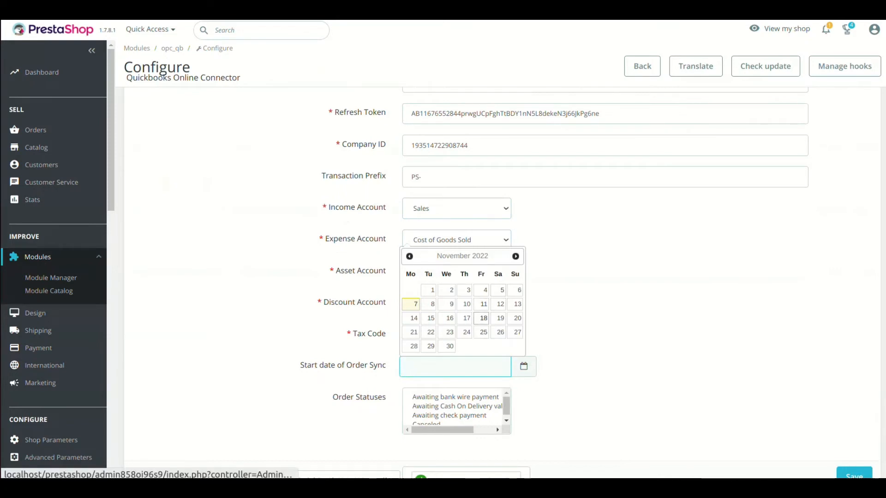
Step: Close the calendar leaving the order sync start date empty, then review the form to Order Statuses
{"action": "left_click", "coordinate": [409, 256]}
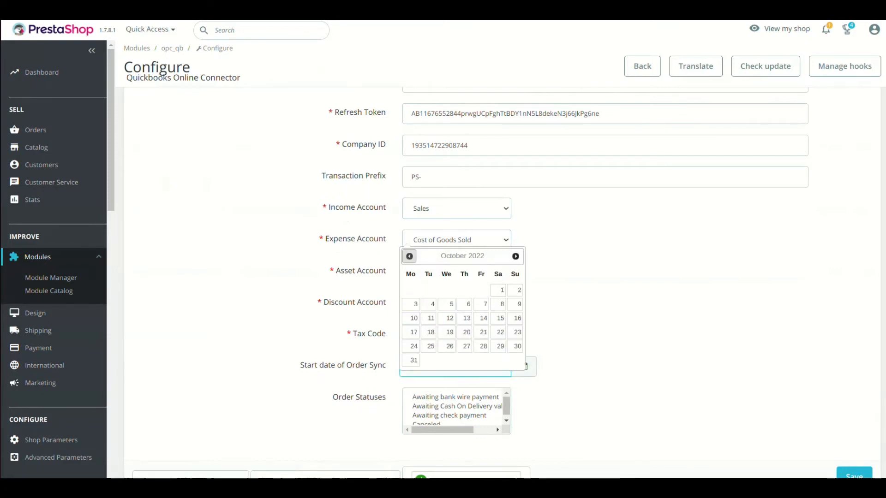
{"action": "left_click", "coordinate": [515, 256]}
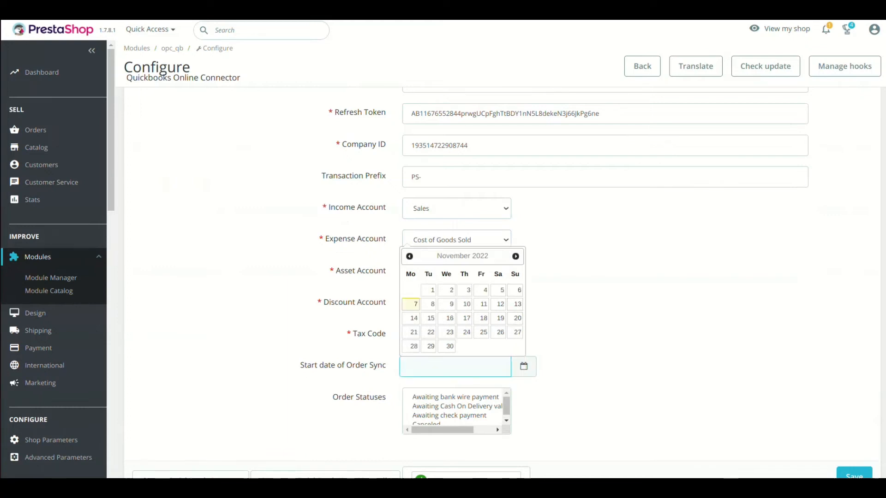
{"action": "left_click", "coordinate": [582, 318]}
{"action": "scroll", "coordinate": [454, 408], "scroll_direction": "down", "scroll_amount": 3}
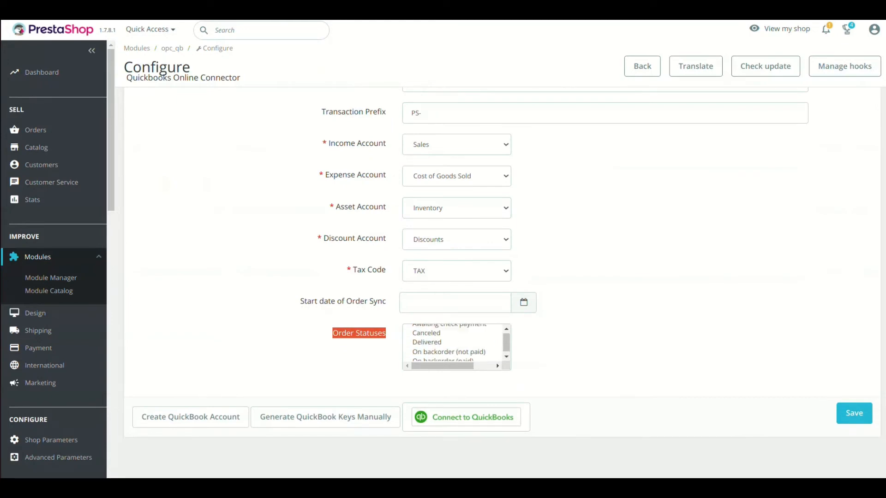
{"action": "scroll", "coordinate": [452, 344], "scroll_direction": "up", "scroll_amount": 1}
{"action": "scroll", "coordinate": [452, 344], "scroll_direction": "up", "scroll_amount": 1}
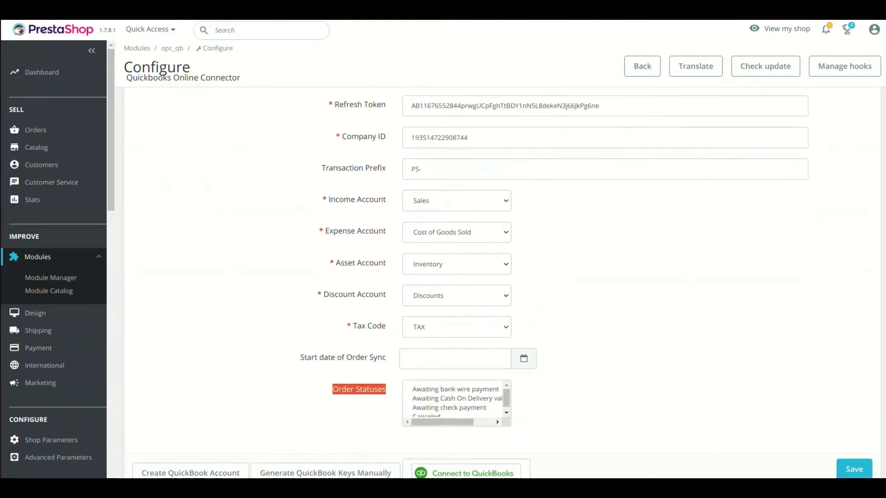
{"action": "scroll", "coordinate": [452, 344], "scroll_direction": "up", "scroll_amount": 3}
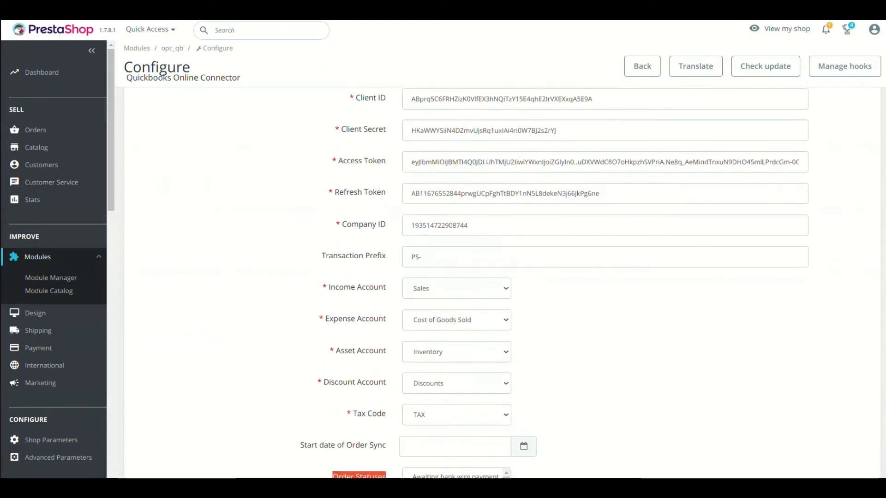
{"action": "scroll", "coordinate": [452, 344], "scroll_direction": "up", "scroll_amount": 3}
{"action": "scroll", "coordinate": [452, 343], "scroll_direction": "down", "scroll_amount": 6}
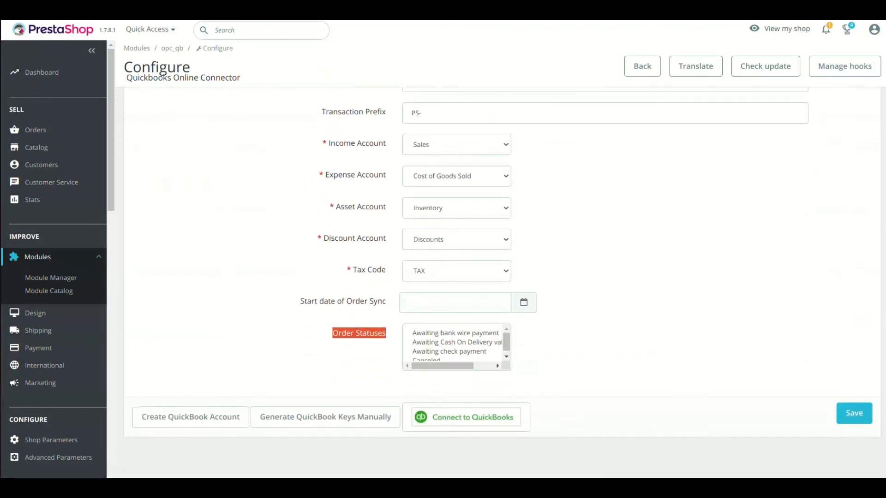
Step: Save the connector settings, then save QuickBooks Sales form content with custom transaction numbers on
{"action": "left_click", "coordinate": [854, 414]}
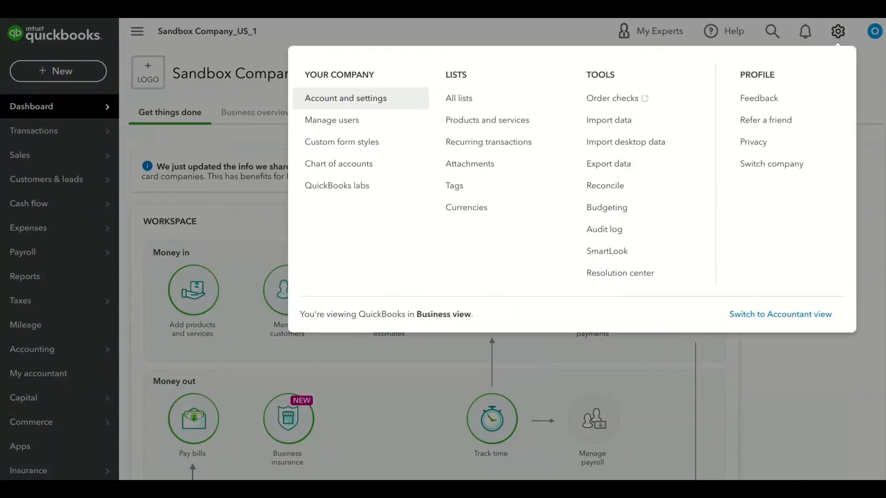
{"action": "left_click", "coordinate": [345, 98]}
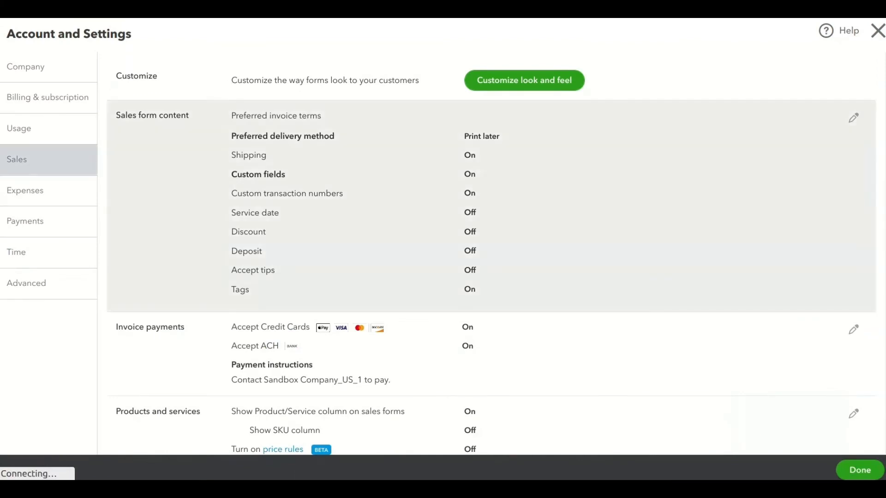
{"action": "left_click", "coordinate": [854, 118]}
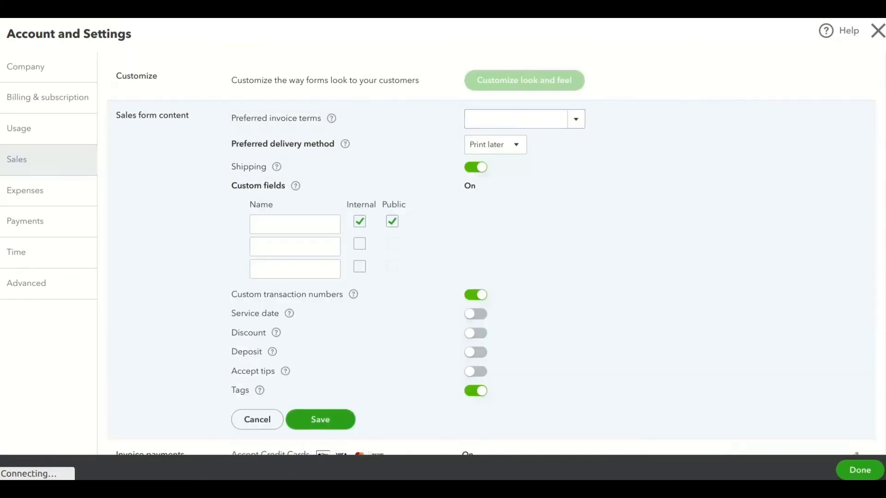
{"action": "scroll", "coordinate": [491, 253], "scroll_direction": "down", "scroll_amount": 4}
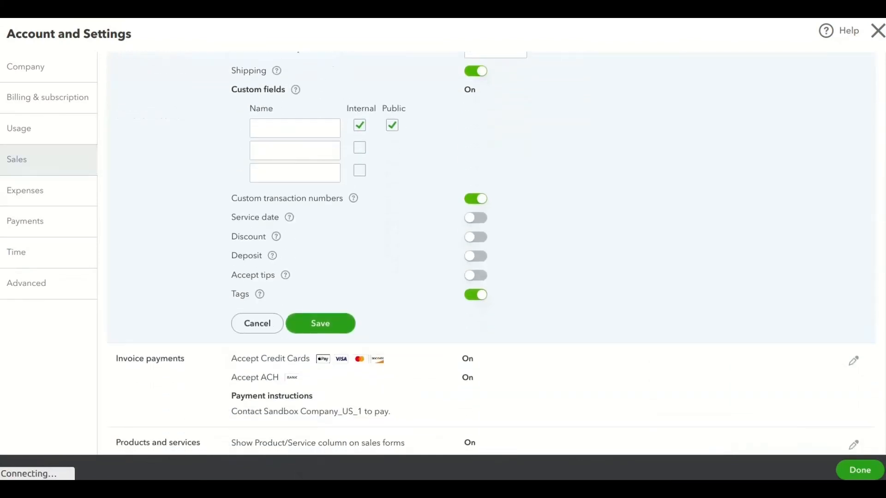
{"action": "left_click", "coordinate": [320, 323]}
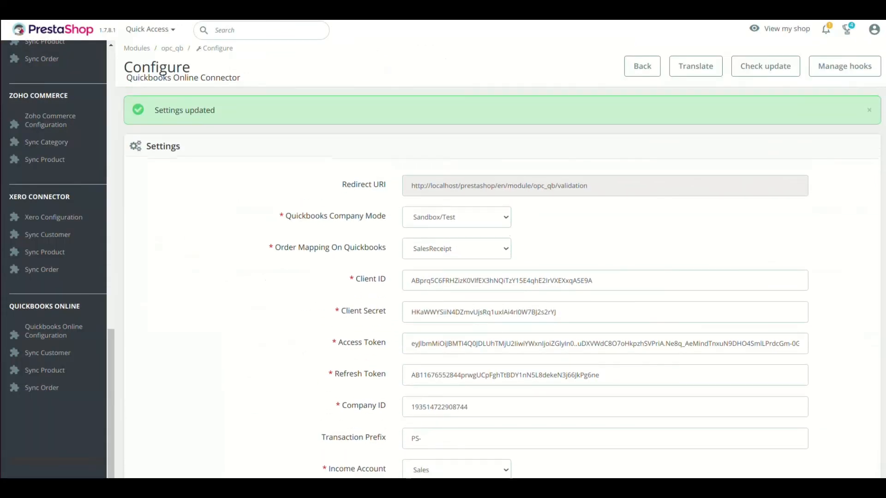
Step: Run Sync Customer under QuickBooks Online to export the shop's one customer to QuickBooks
{"action": "scroll", "coordinate": [53, 331], "scroll_direction": "up", "scroll_amount": 15}
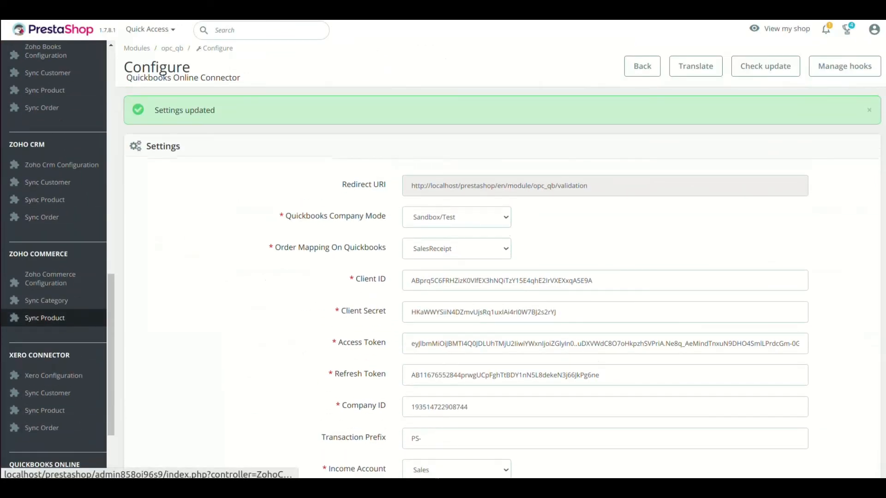
{"action": "scroll", "coordinate": [53, 323], "scroll_direction": "down", "scroll_amount": 15}
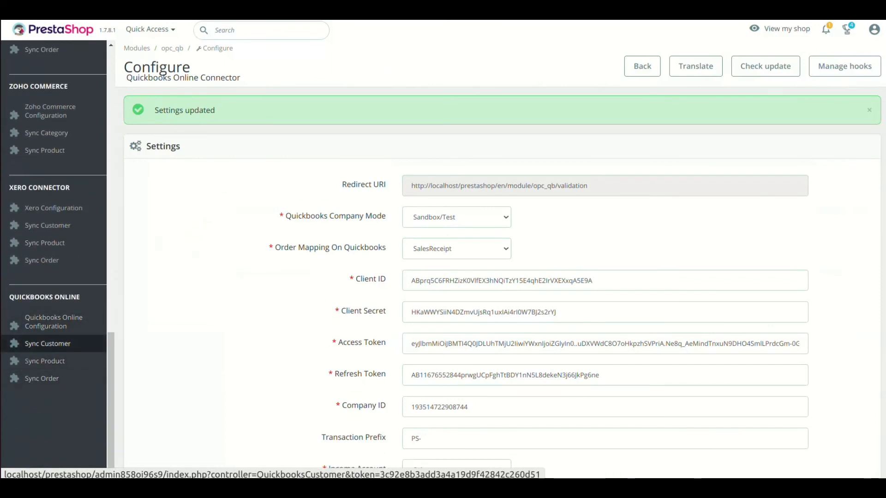
{"action": "left_click", "coordinate": [48, 343]}
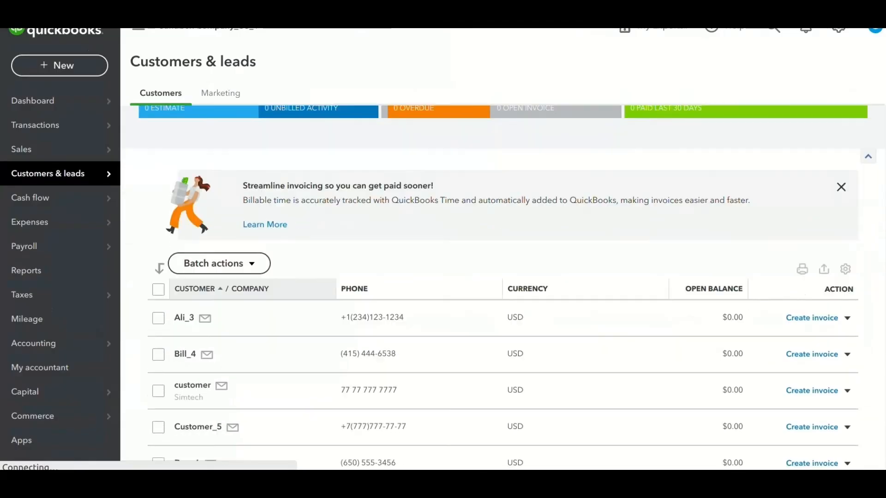
Step: Scroll the QuickBooks Customers & leads list to confirm the synced customer
{"action": "scroll", "coordinate": [503, 295], "scroll_direction": "down", "scroll_amount": 10}
{"action": "scroll", "coordinate": [502, 298], "scroll_direction": "down", "scroll_amount": 12}
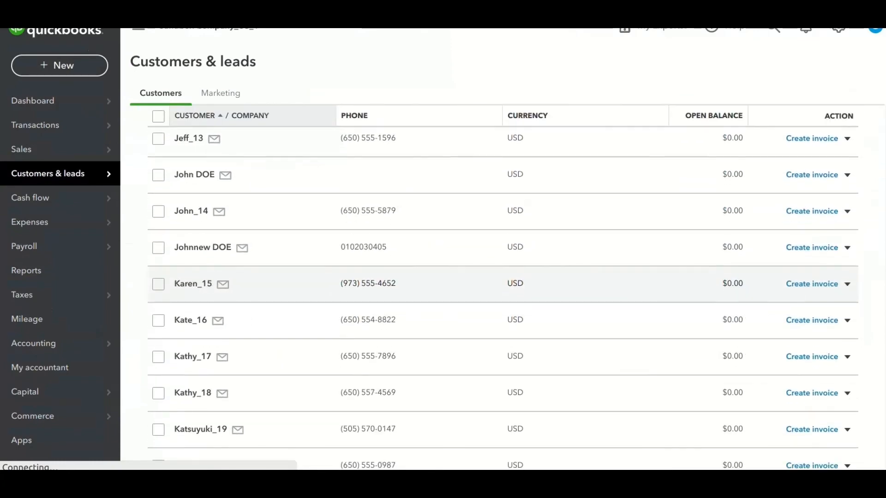
{"action": "scroll", "coordinate": [502, 298], "scroll_direction": "down", "scroll_amount": 3}
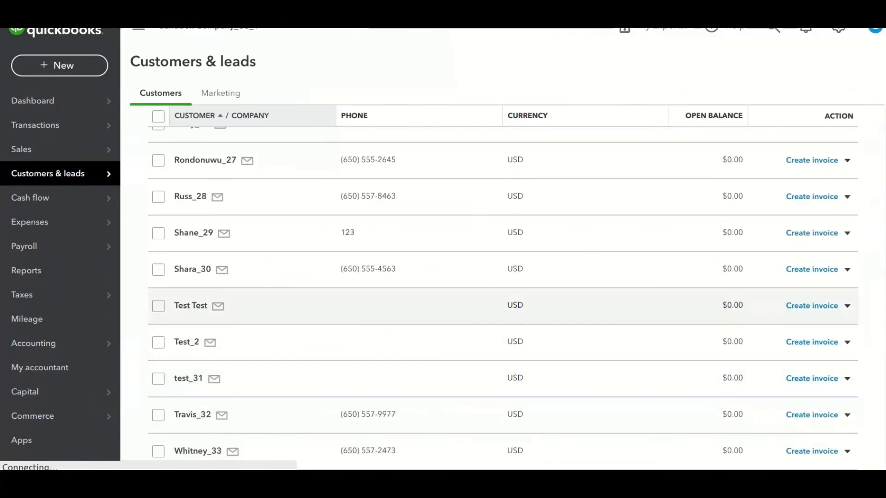
{"action": "scroll", "coordinate": [502, 298], "scroll_direction": "up", "scroll_amount": 5}
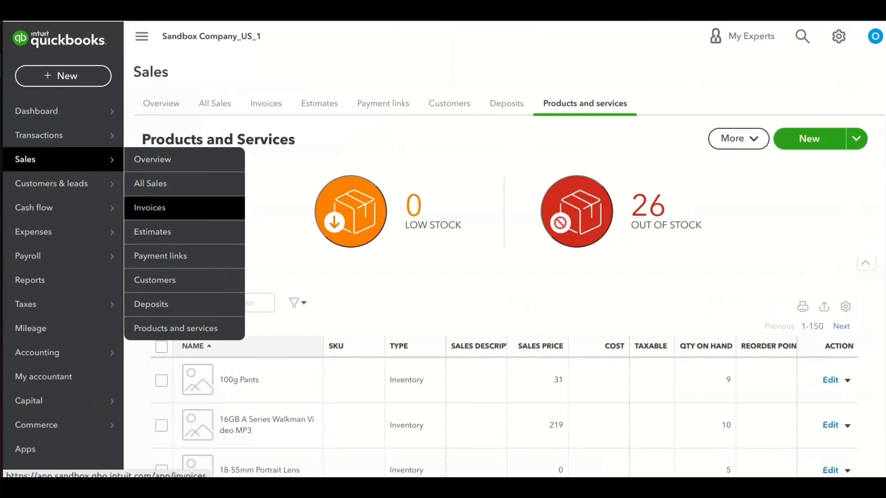
Step: Review the synced items in Products and services, then view All Sales with receipts PS-1 to PS-5
{"action": "mouse_move", "coordinate": [55, 183]}
{"action": "mouse_move", "coordinate": [55, 159]}
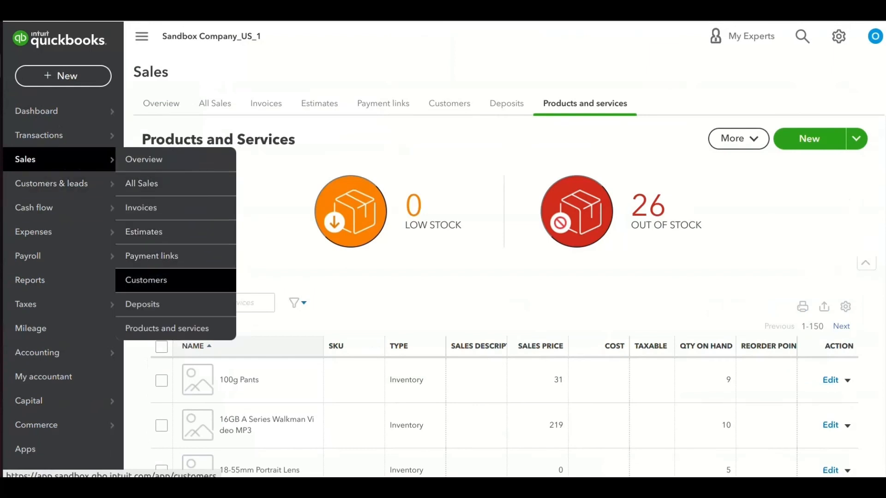
{"action": "left_click", "coordinate": [167, 328]}
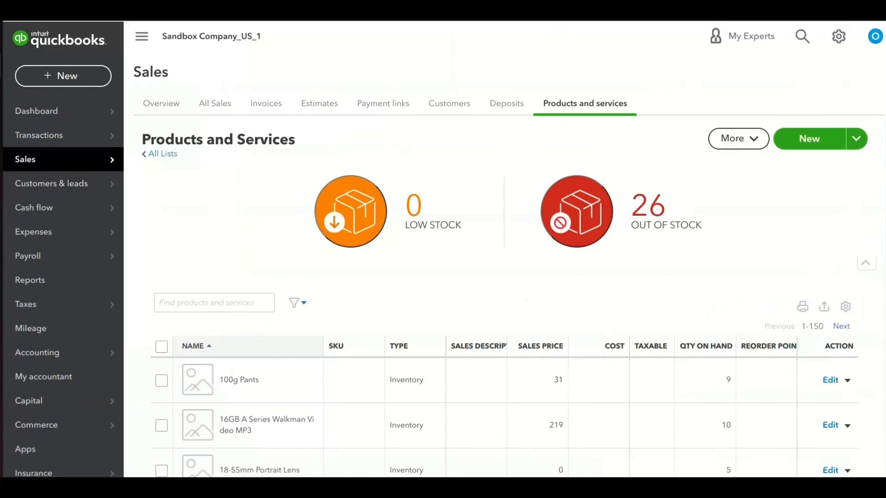
{"action": "scroll", "coordinate": [508, 221], "scroll_direction": "down", "scroll_amount": 5}
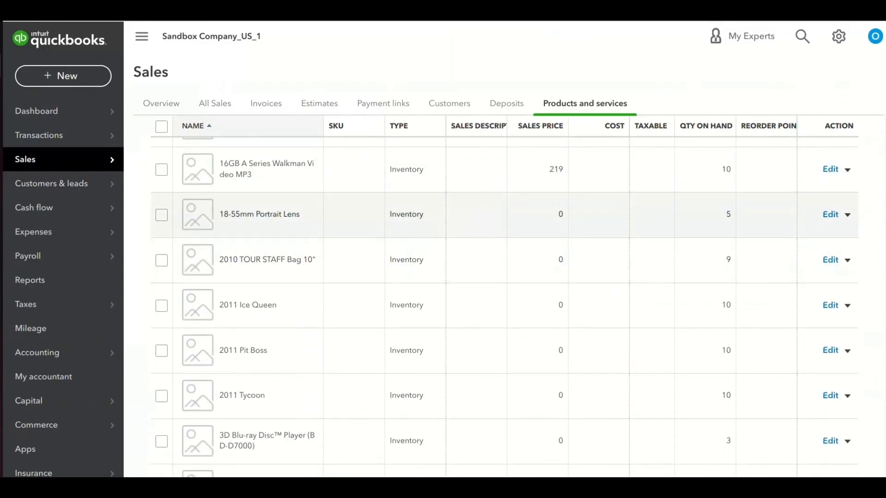
{"action": "scroll", "coordinate": [507, 305], "scroll_direction": "down", "scroll_amount": 10}
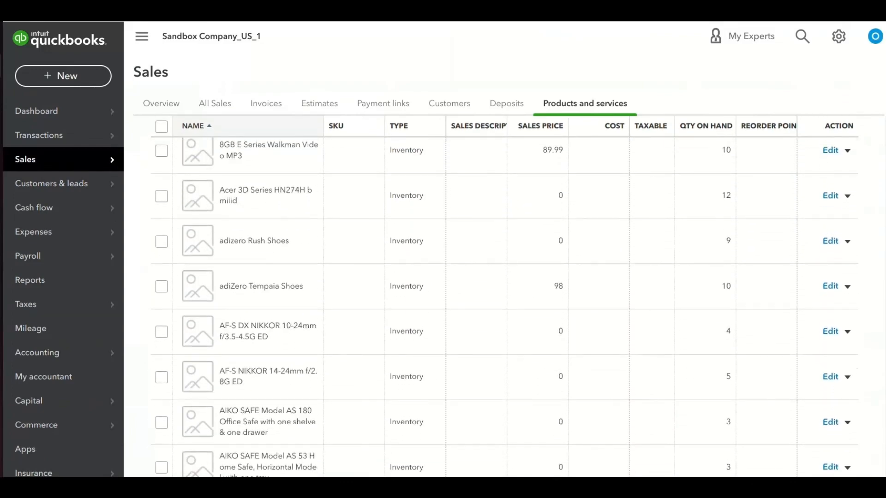
{"action": "scroll", "coordinate": [505, 308], "scroll_direction": "down", "scroll_amount": 12}
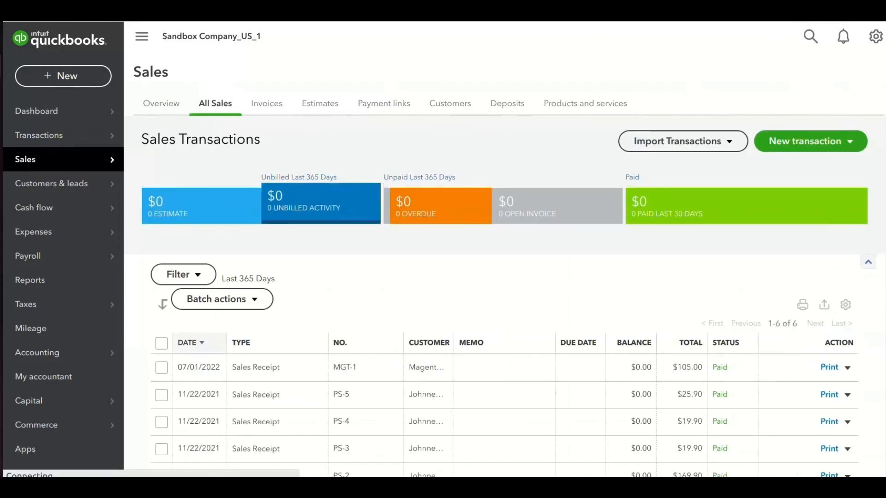
{"action": "scroll", "coordinate": [287, 203], "scroll_direction": "down", "scroll_amount": 3}
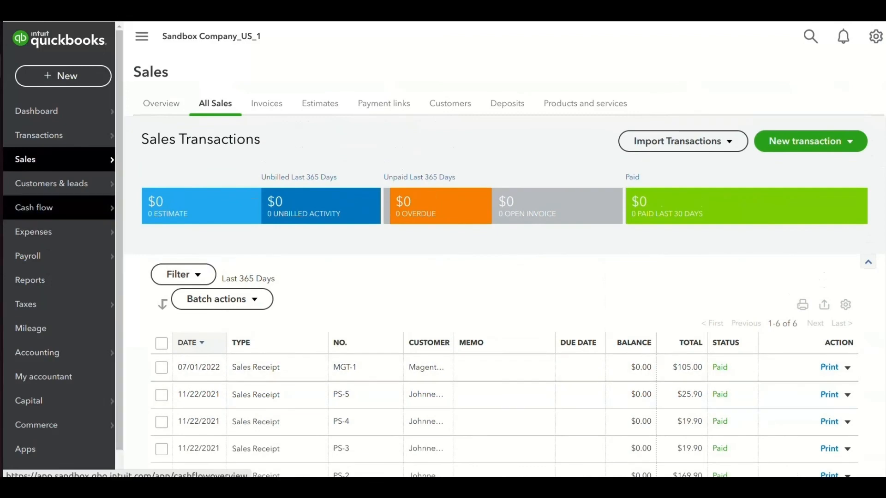
{"action": "left_click", "coordinate": [38, 353]}
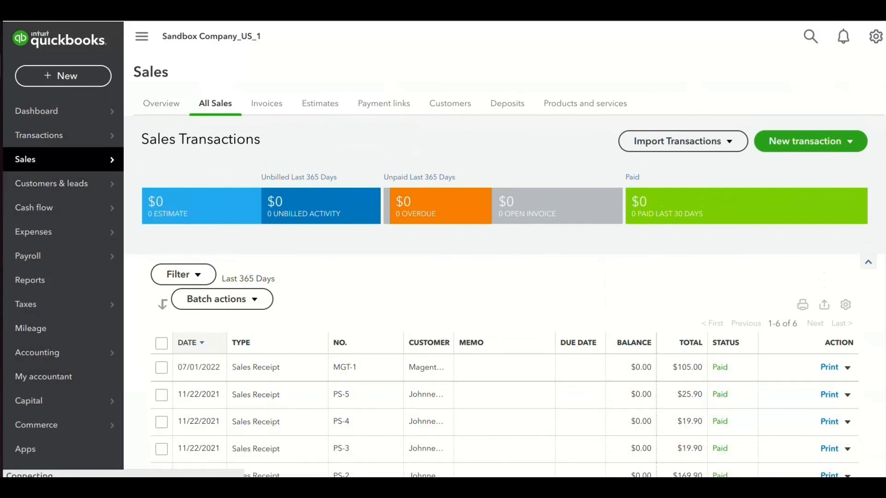
{"action": "mouse_move", "coordinate": [64, 159]}
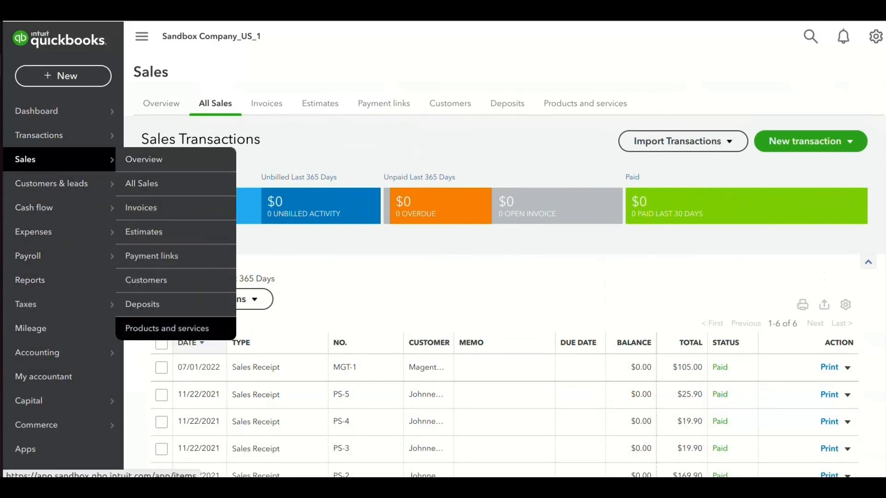